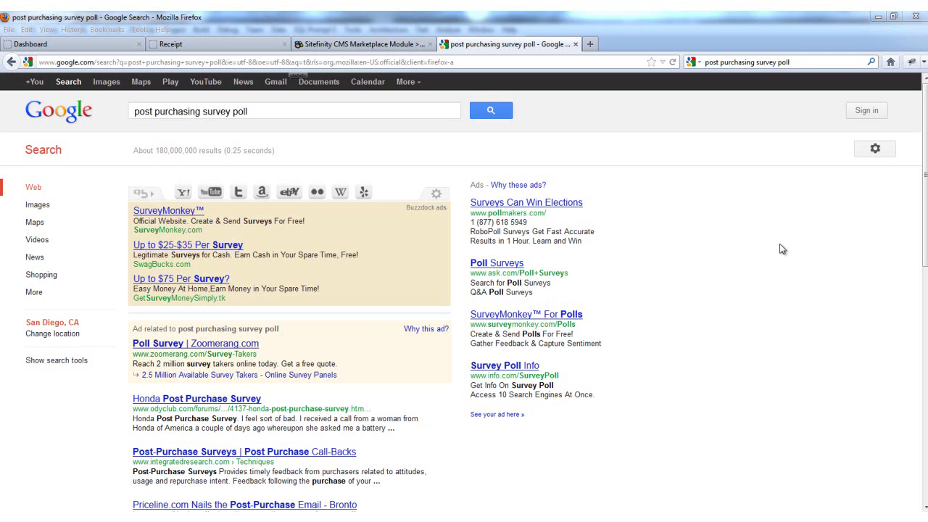
# Step: Go to the Dashboard's Content > Forms list and open the PurchaseSurvey form
pyautogui.scroll(-5, 721, 245)
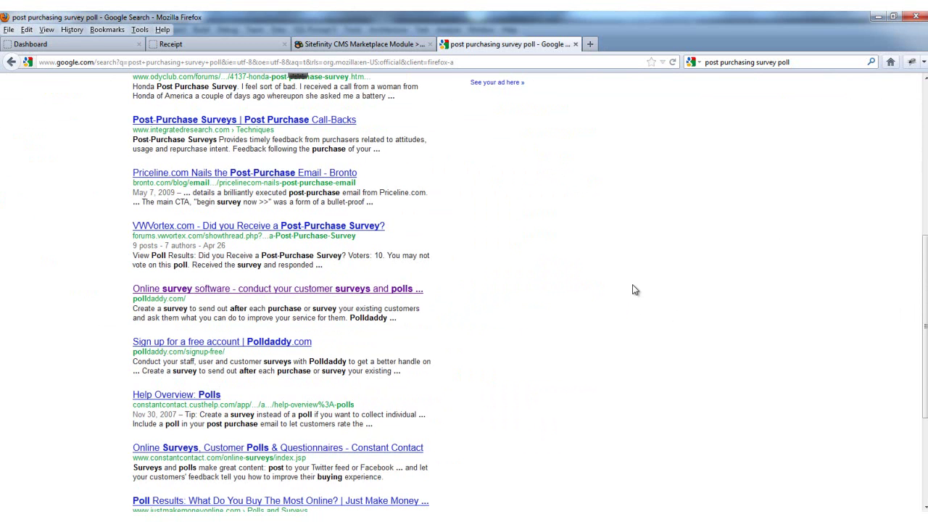
pyautogui.scroll(2, 632, 290)
pyautogui.scroll(3, 632, 289)
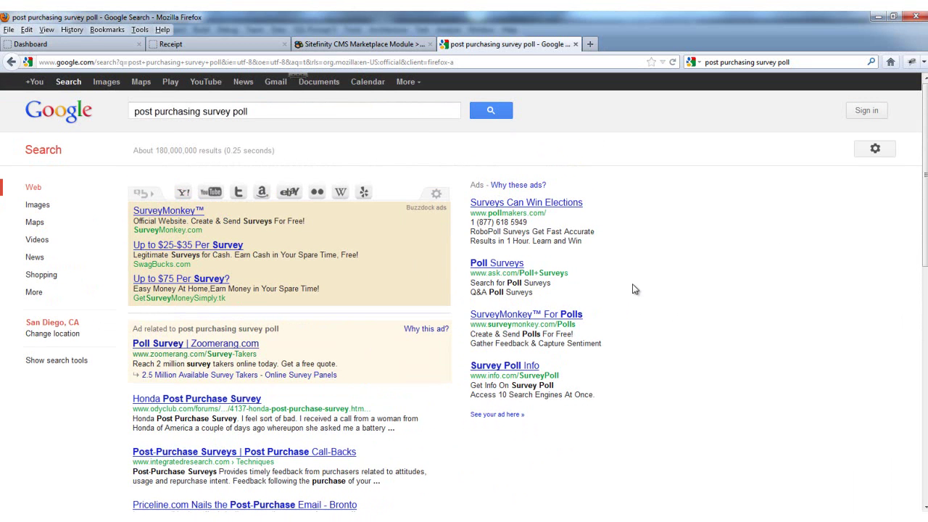
pyautogui.click(95, 46)
pyautogui.moveTo(126, 81)
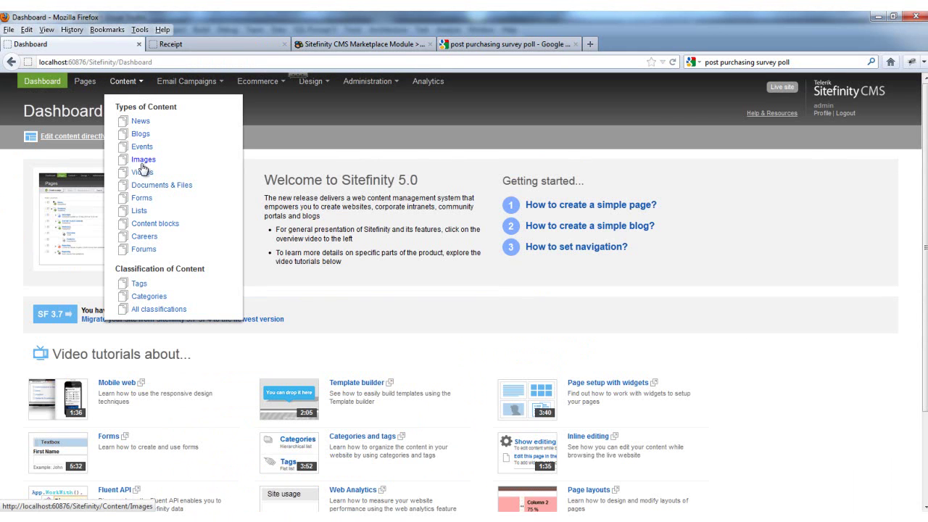
pyautogui.click(143, 199)
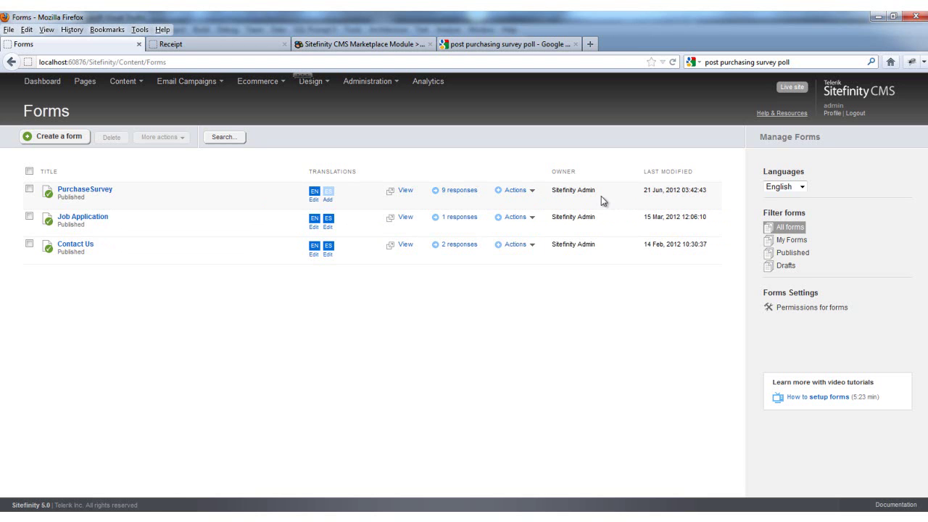
pyautogui.click(95, 191)
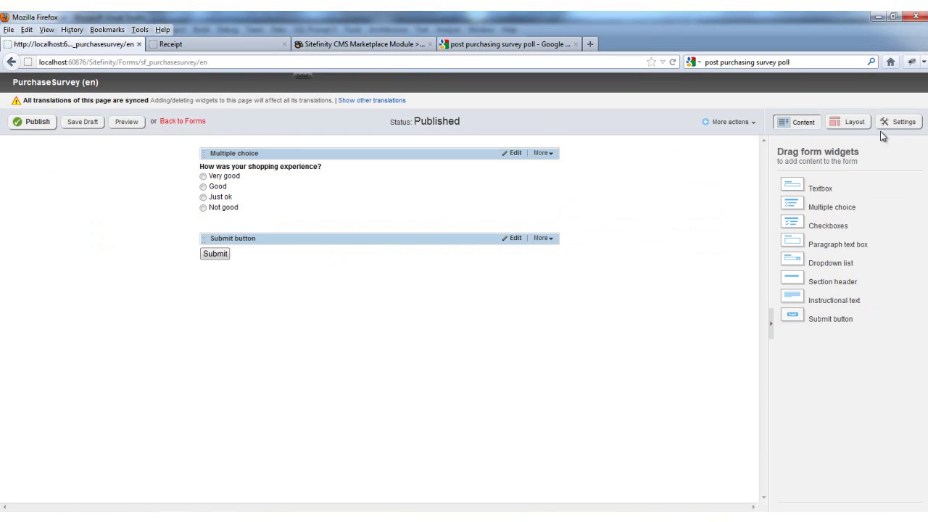
# Step: Review the form settings, keeping Show message rather than Redirect, and return to the Forms list
pyautogui.click(916, 124)
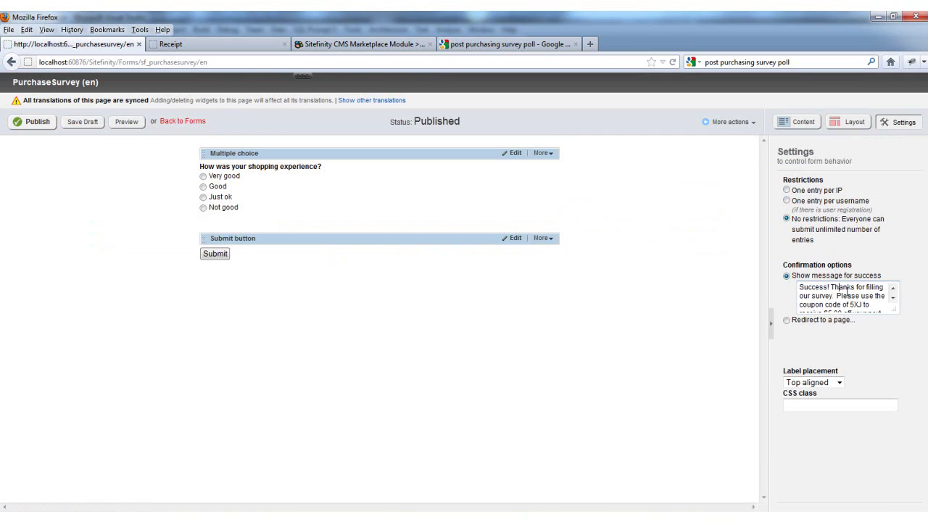
pyautogui.click(846, 323)
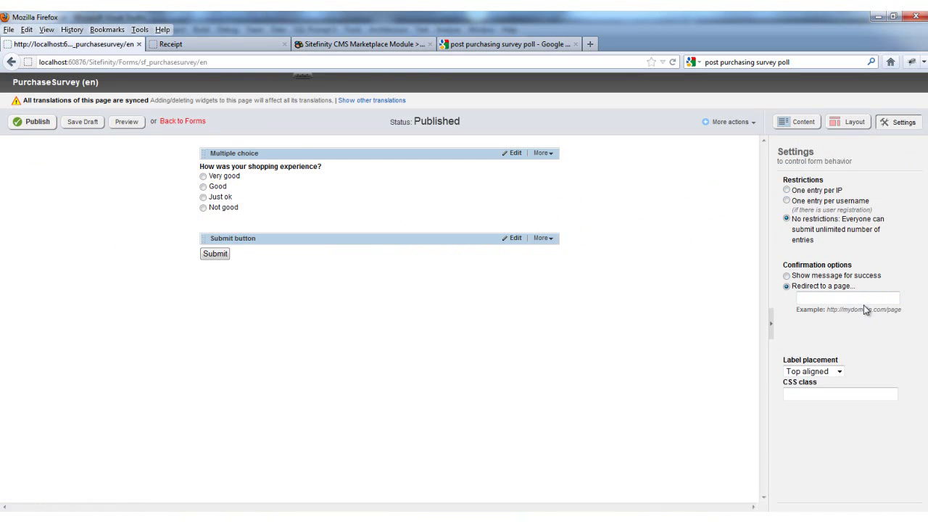
pyautogui.click(794, 276)
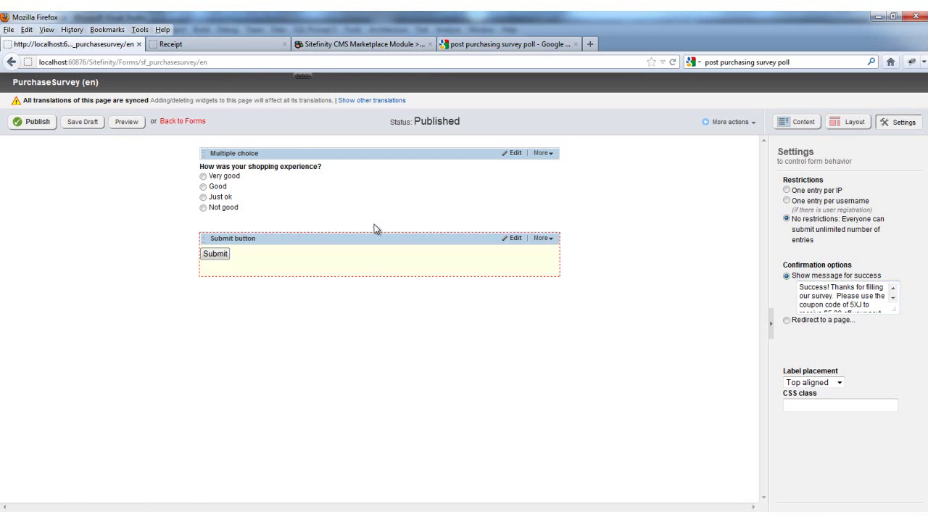
pyautogui.click(166, 121)
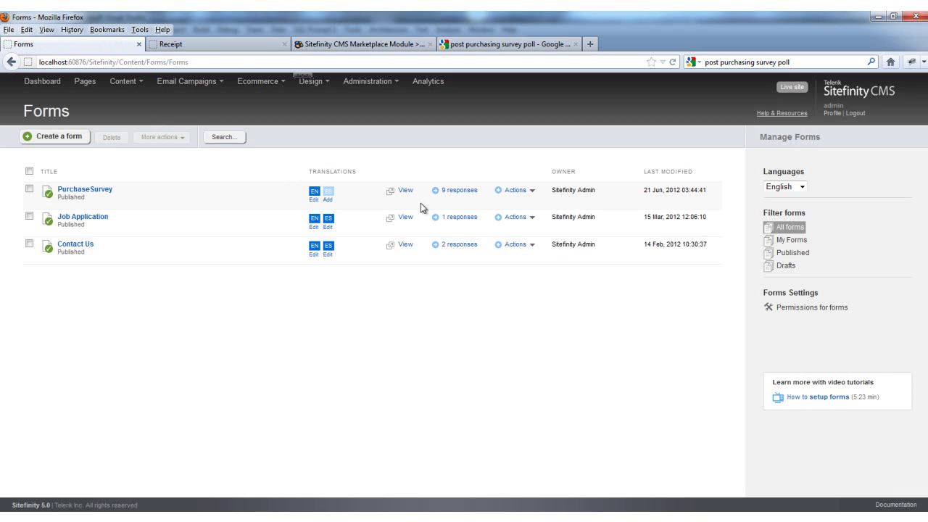
# Step: View PurchaseSurvey's 9 responses, then the Ecommerce > Post Survey Results chart (5 Good, 2 Very good)
pyautogui.click(457, 191)
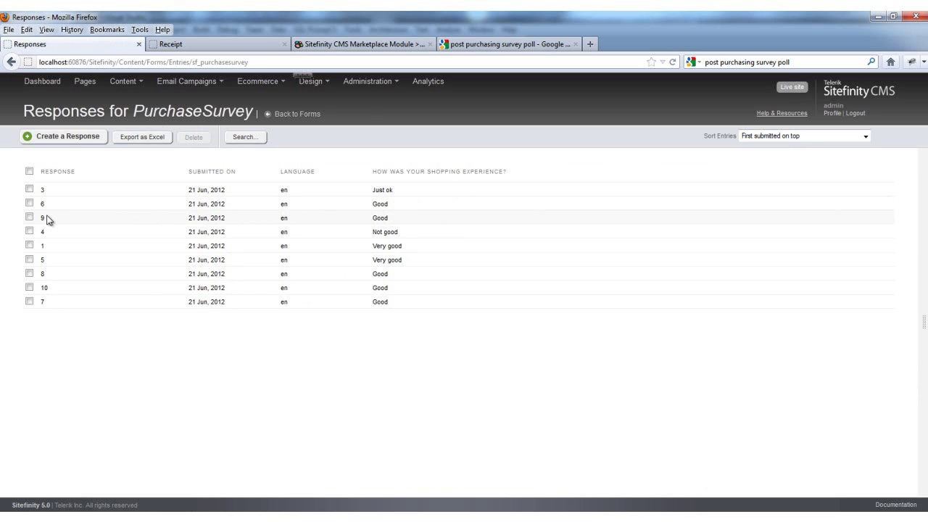
pyautogui.moveTo(260, 82)
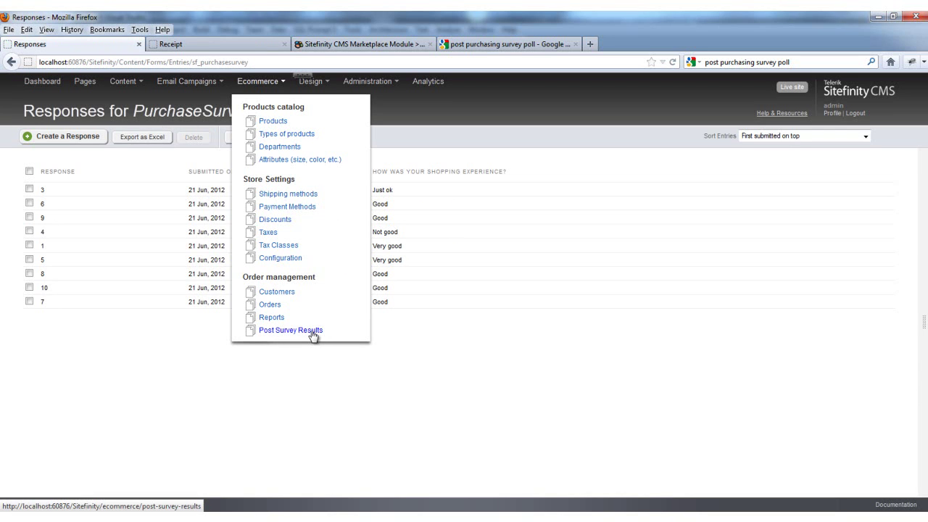
pyautogui.click(311, 331)
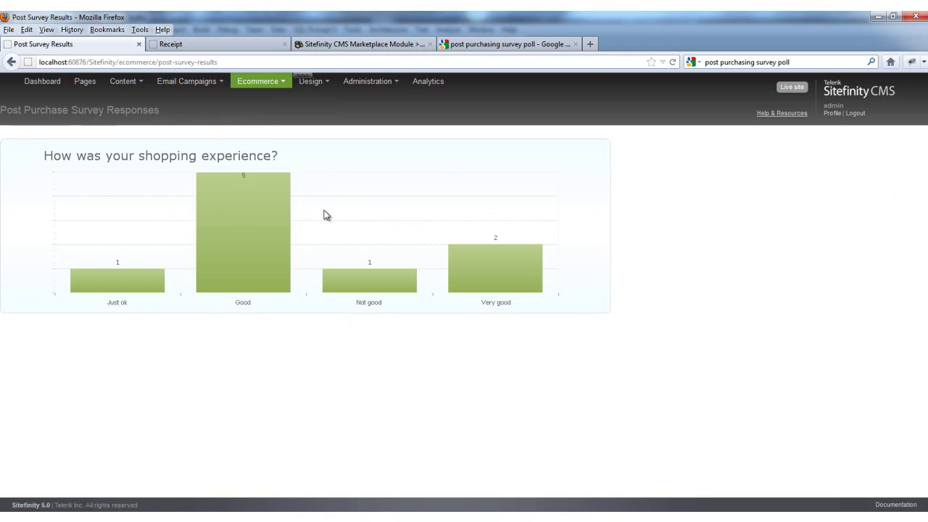
# Step: Submit a 'Not good' answer in the survey popup on the Receipt page
pyautogui.click(227, 43)
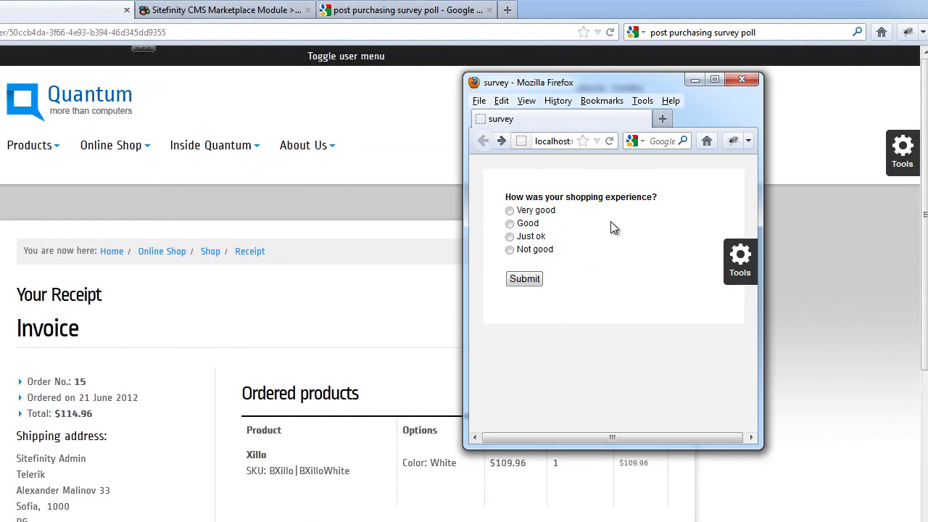
pyautogui.click(511, 250)
pyautogui.click(523, 279)
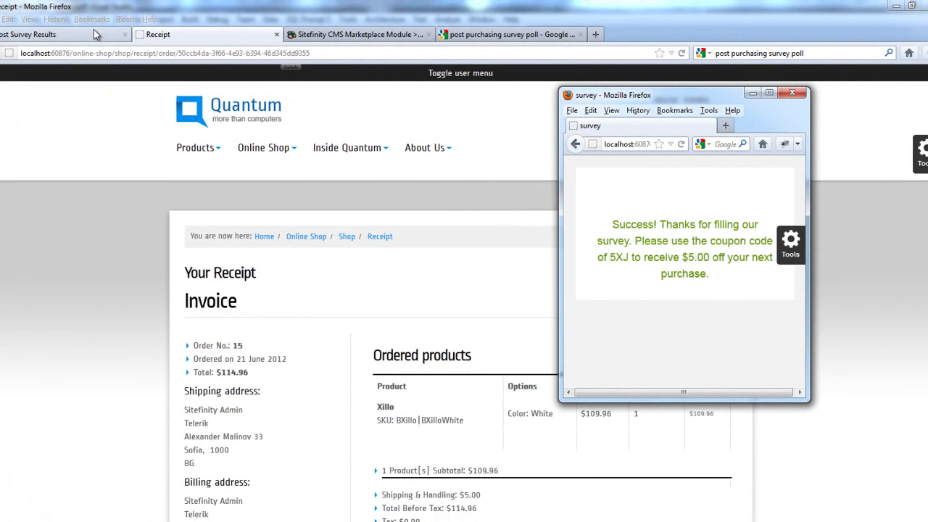
# Step: Reload Post Survey Results so Not good shows 2 of ten responses
pyautogui.click(94, 33)
pyautogui.click(214, 54)
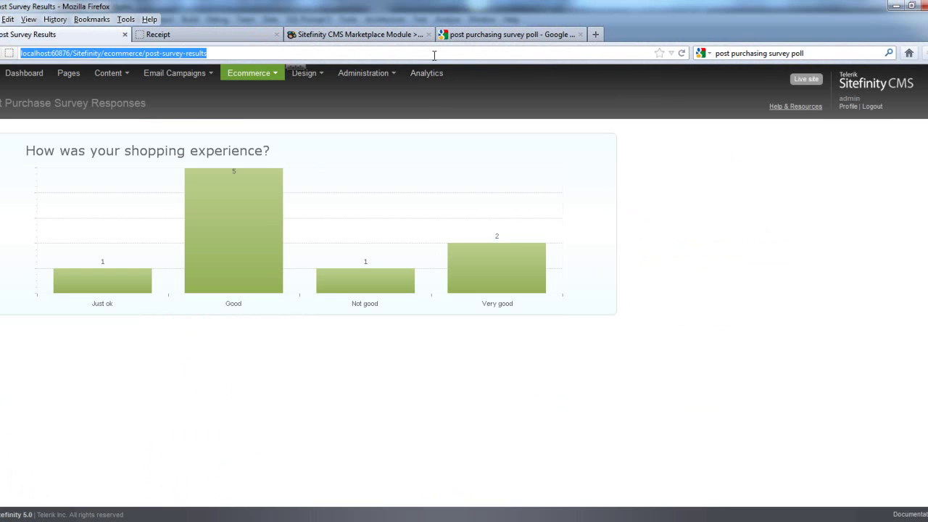
pyautogui.press('Return')
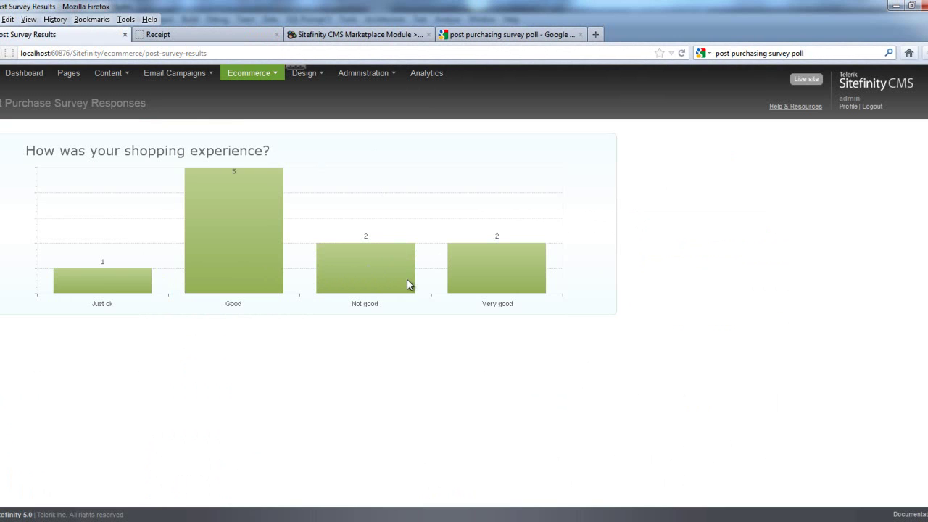
# Step: Open PurchaseSurvey, now at 10 responses, from Content > Forms, then go back to Forms
pyautogui.click(110, 74)
pyautogui.click(137, 195)
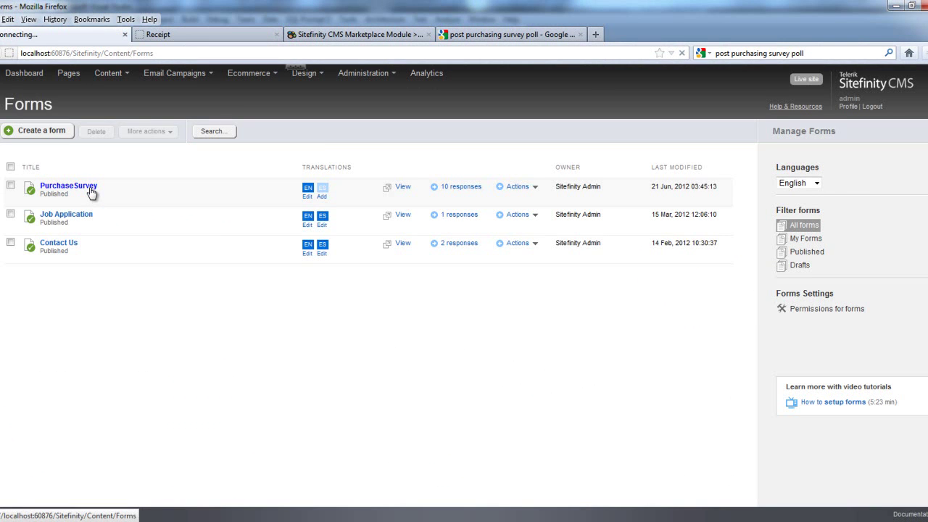
pyautogui.click(93, 189)
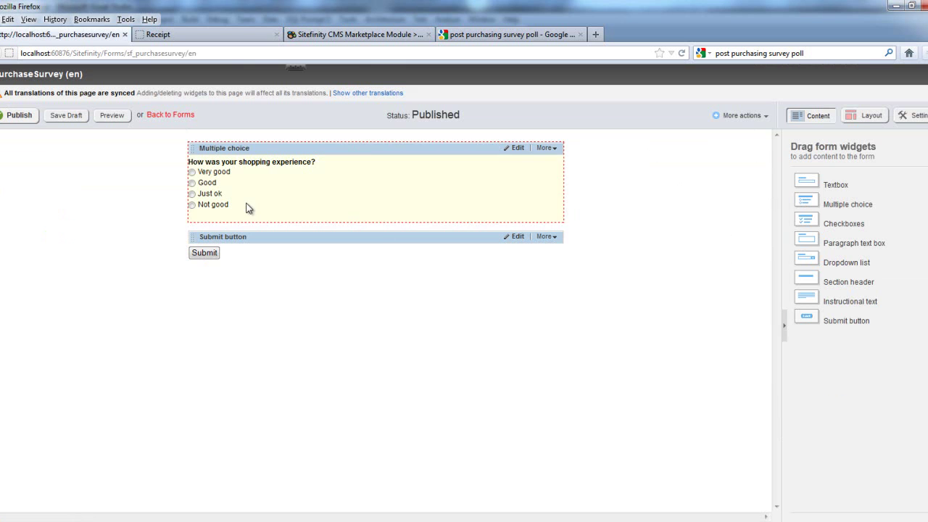
pyautogui.click(171, 116)
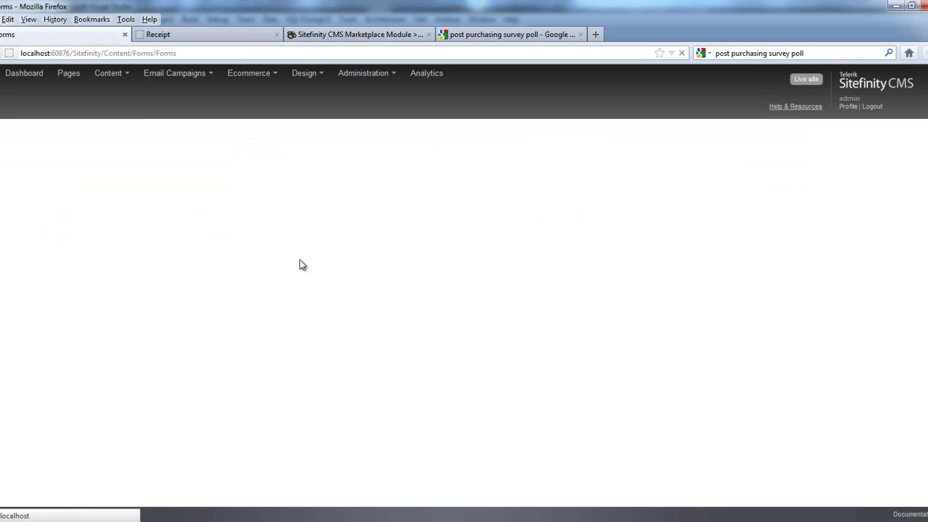
# Step: Browse the free Poll widget's page in the Sitefinity Marketplace tab
pyautogui.click(348, 34)
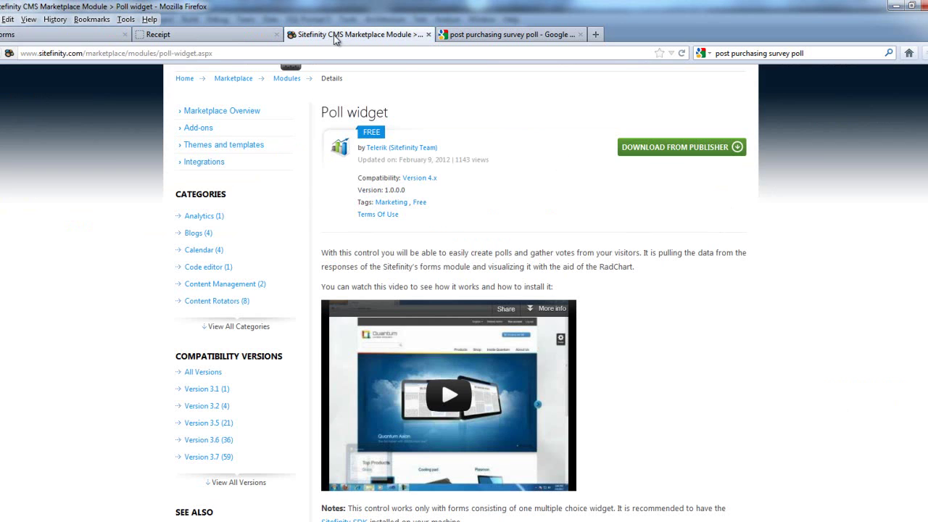
pyautogui.scroll(3, 501, 181)
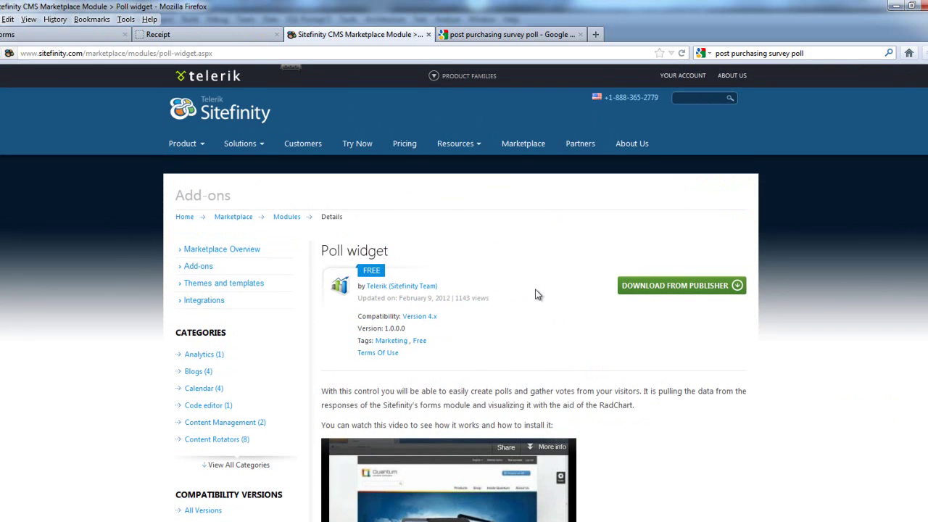
pyautogui.scroll(-2, 448, 255)
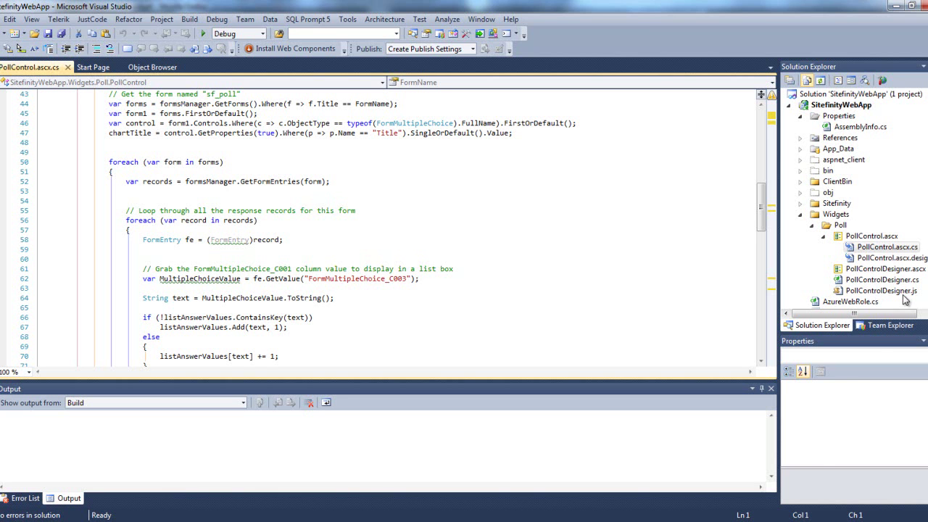
pyautogui.click(878, 237)
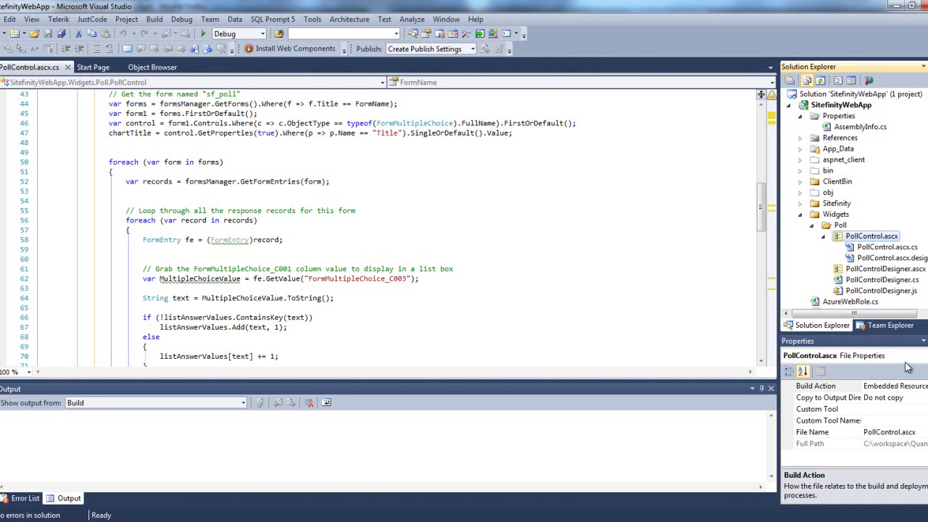
pyautogui.click(918, 386)
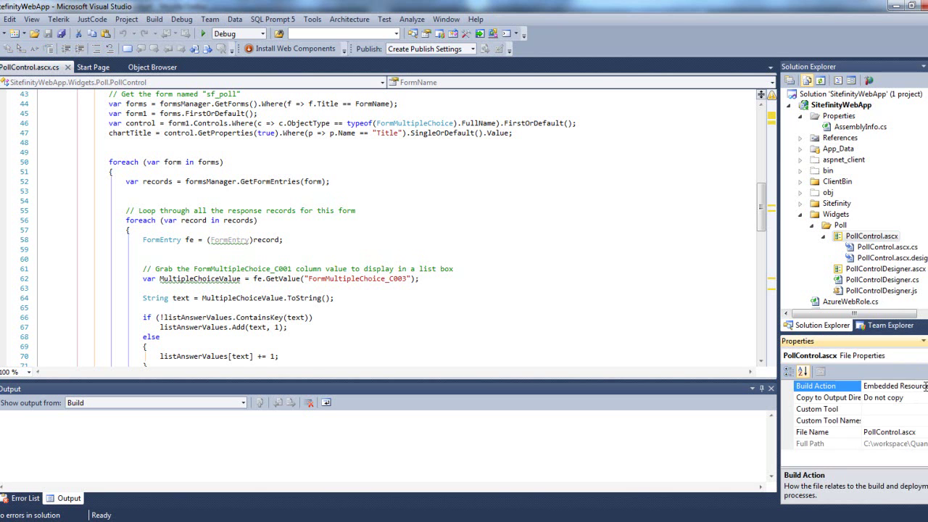
pyautogui.click(917, 386)
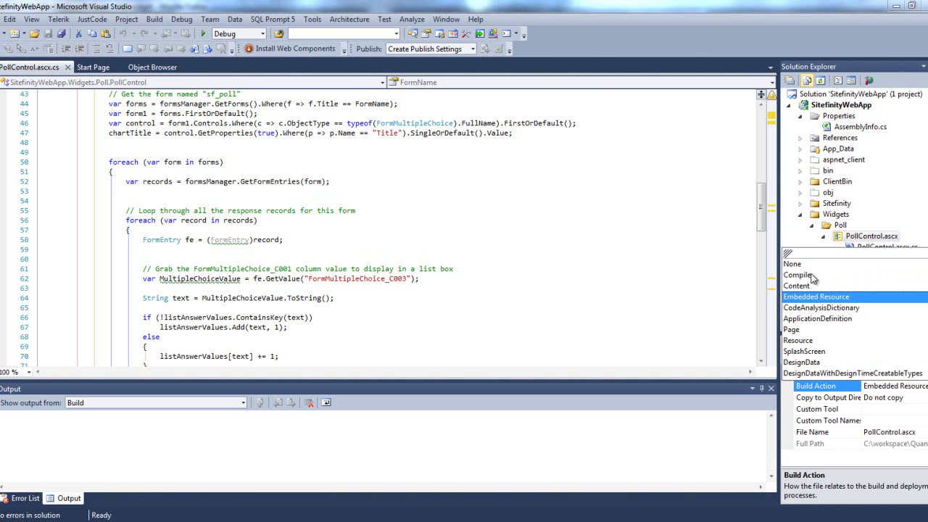
pyautogui.click(815, 299)
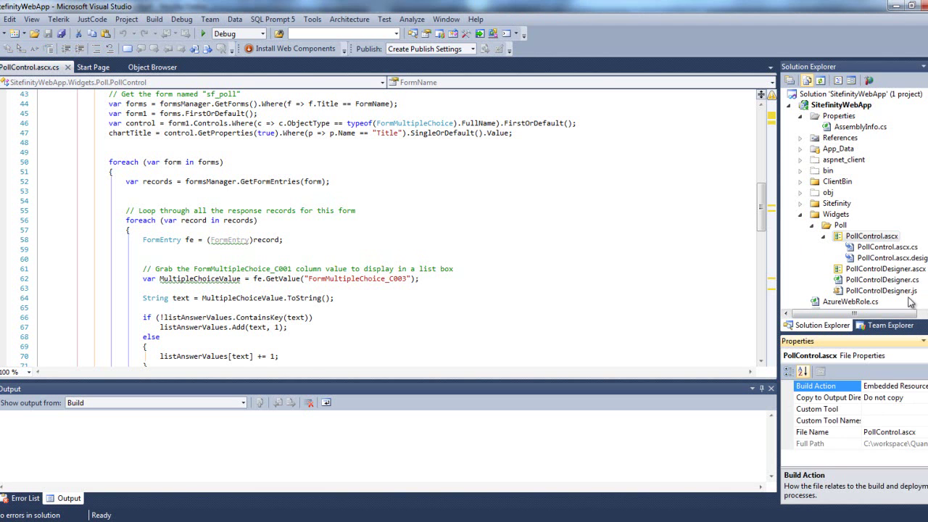
pyautogui.click(906, 271)
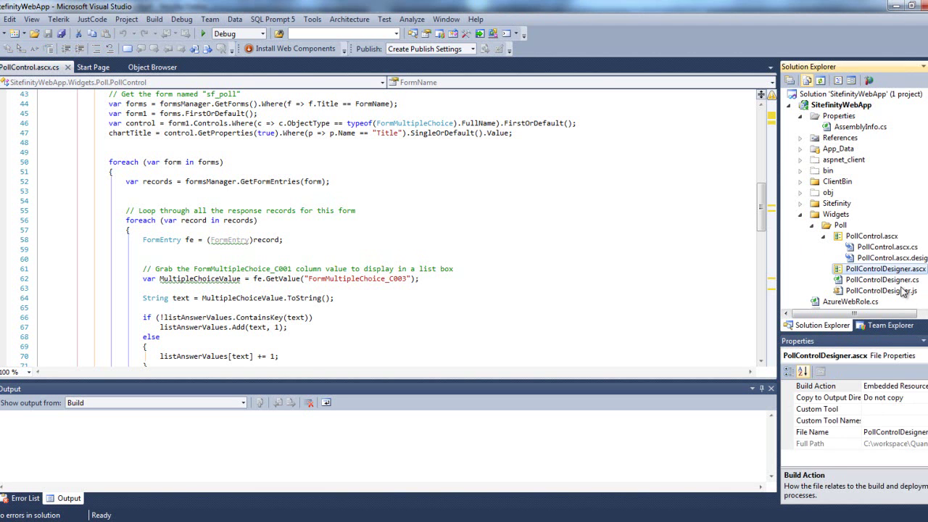
pyautogui.click(903, 291)
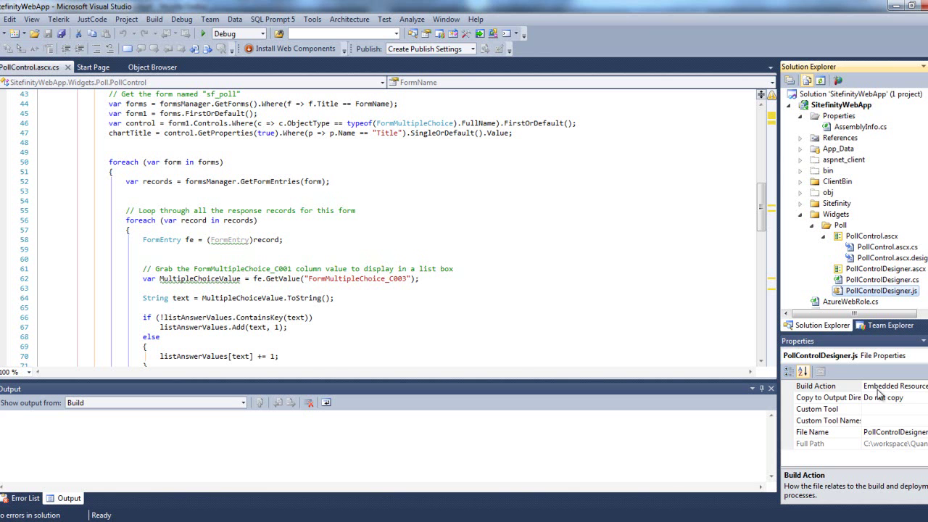
# Step: Inspect AssemblyInfo.cs's PollControlDesigner.js WebResource line, then FormMultipleChoice_C003 in PollControl.ascx.cs
pyautogui.doubleClick(863, 127)
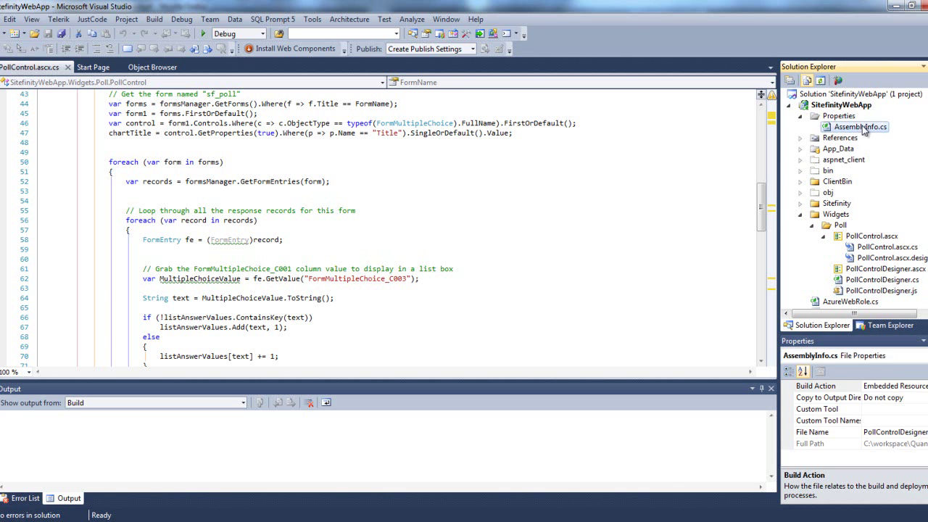
pyautogui.moveTo(154, 134); pyautogui.dragTo(40, 133)
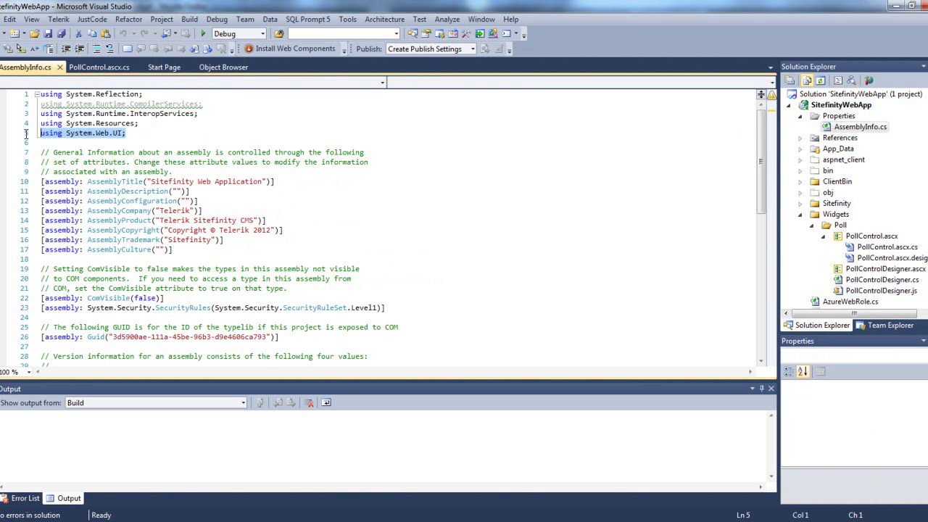
pyautogui.scroll(-6, 244, 231)
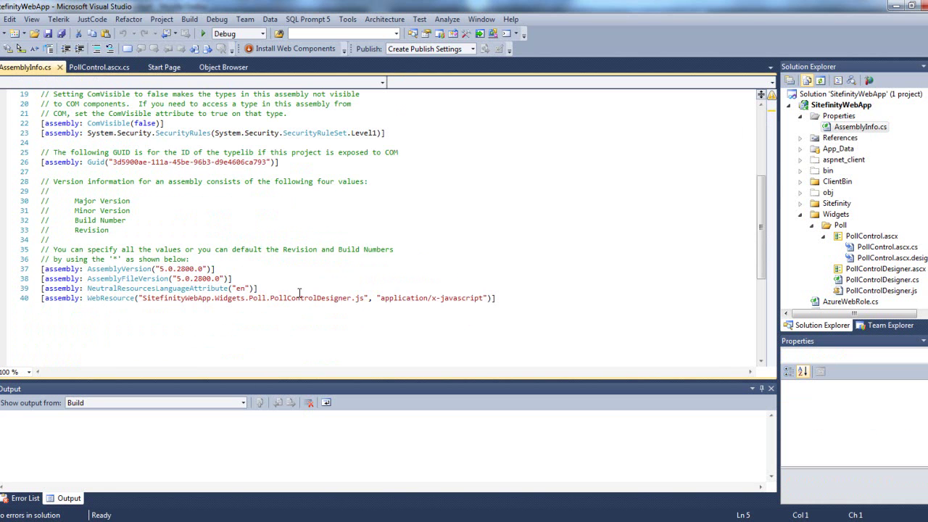
pyautogui.moveTo(497, 298); pyautogui.dragTo(41, 298)
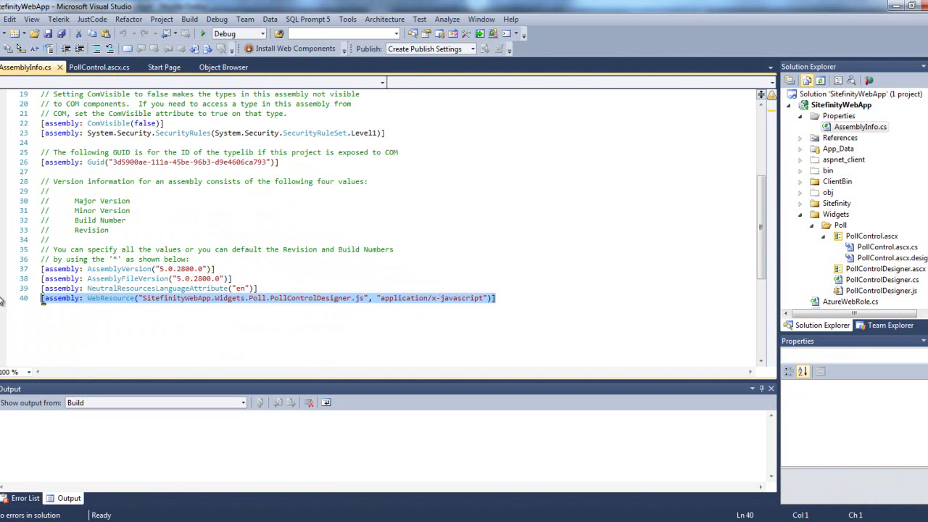
pyautogui.click(106, 71)
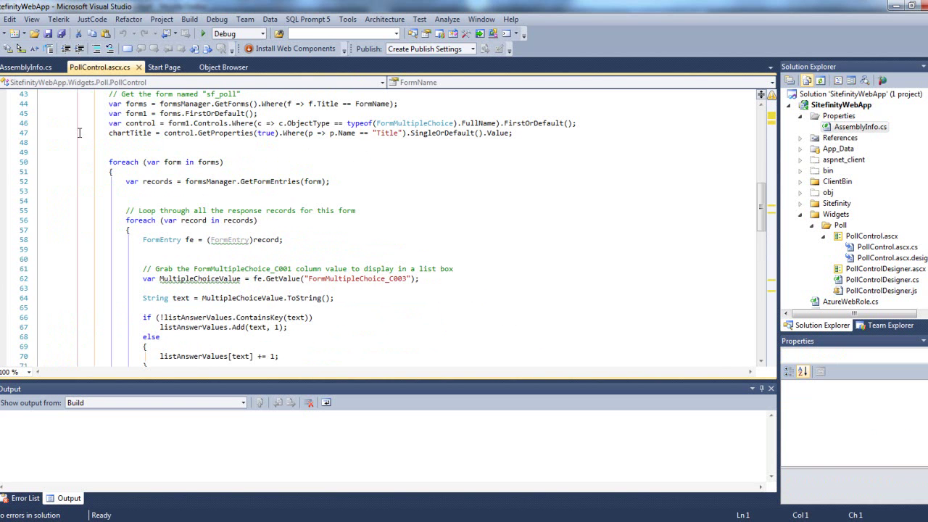
pyautogui.moveTo(309, 278); pyautogui.dragTo(408, 282)
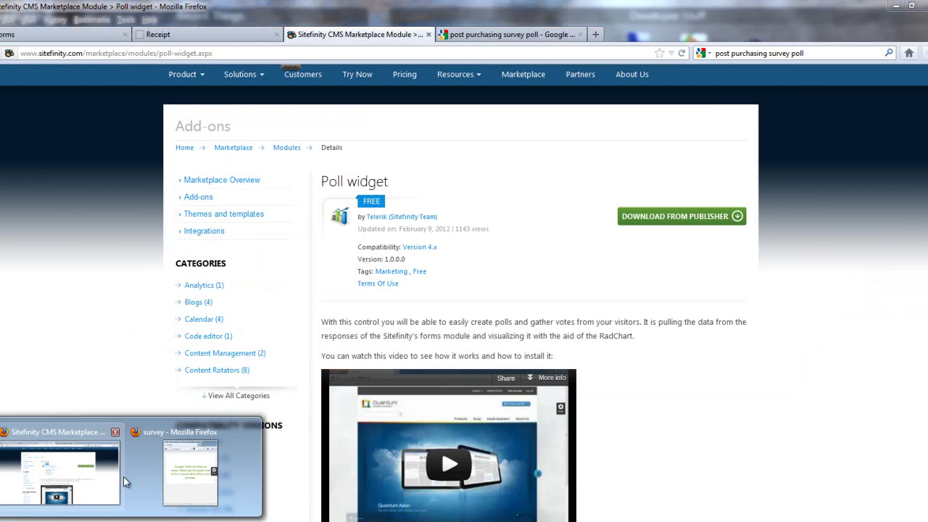
# Step: Reopen the PurchaseSurvey form from the Sitefinity Forms list
pyautogui.click(123, 476)
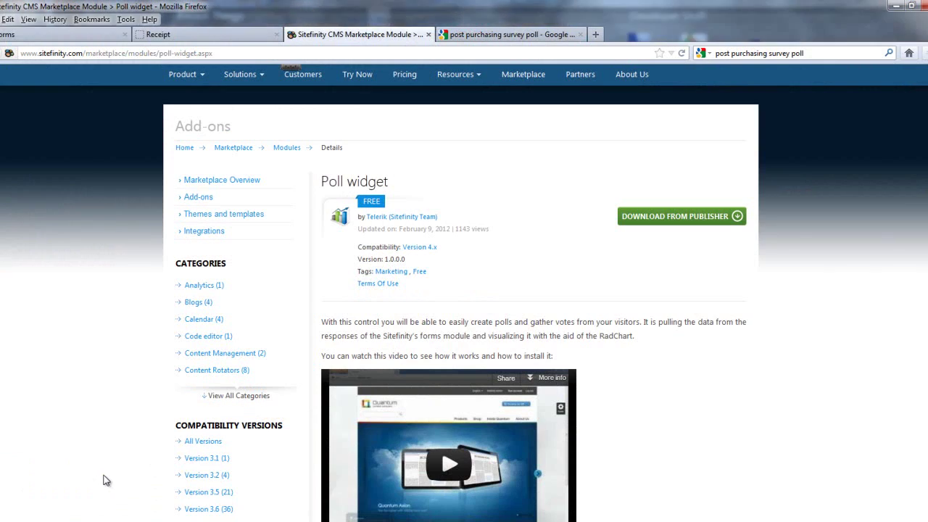
pyautogui.click(67, 34)
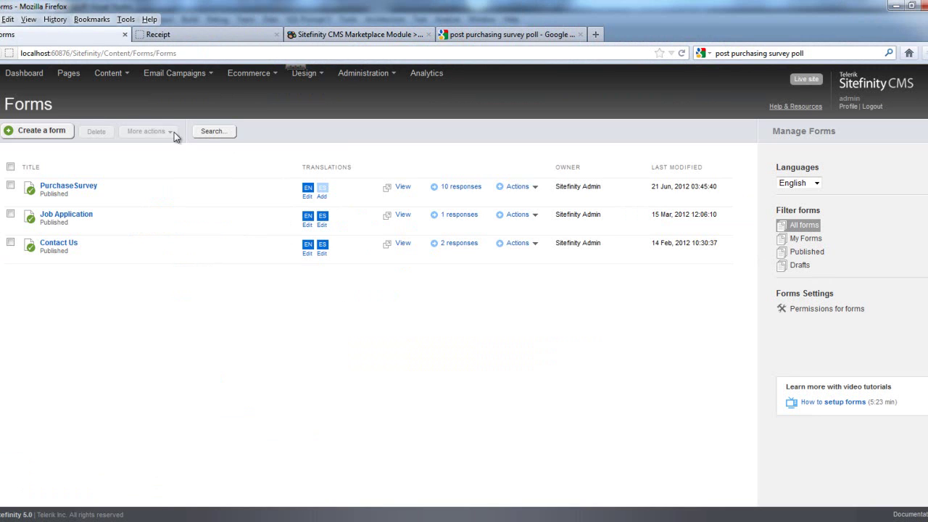
pyautogui.click(86, 186)
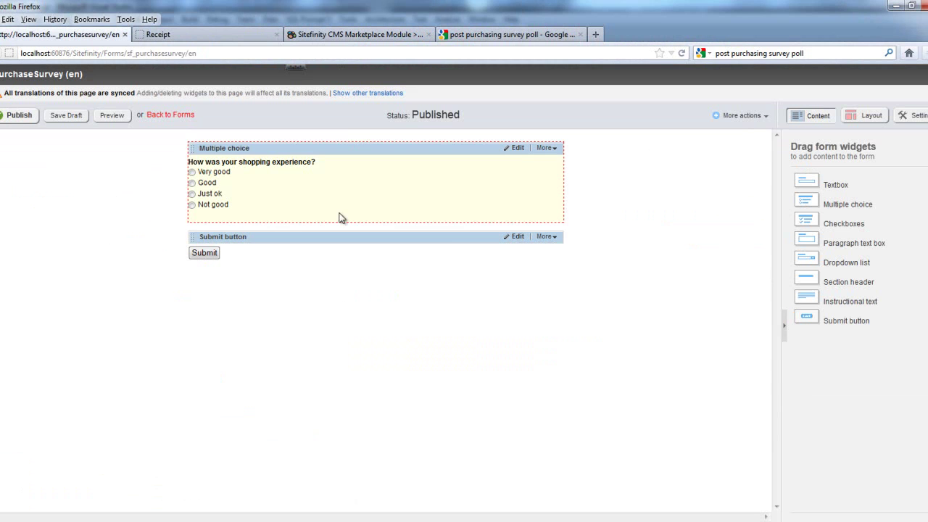
# Step: Copy the Multiple choice question's developer name, FormMultipleChoice_C003, from Advanced into Visual Studio
pyautogui.click(517, 148)
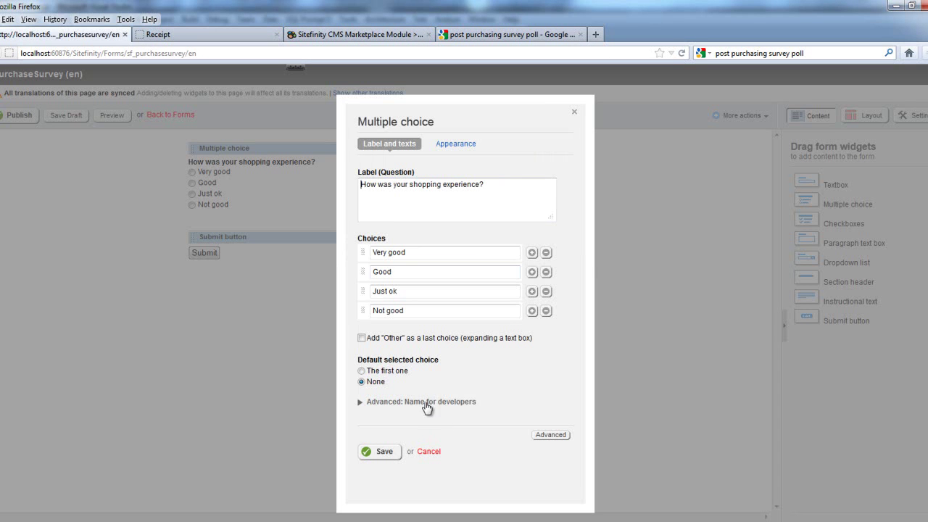
pyautogui.click(426, 403)
pyautogui.moveTo(456, 413); pyautogui.dragTo(369, 419)
pyautogui.hotkey('ctrl', 'c')
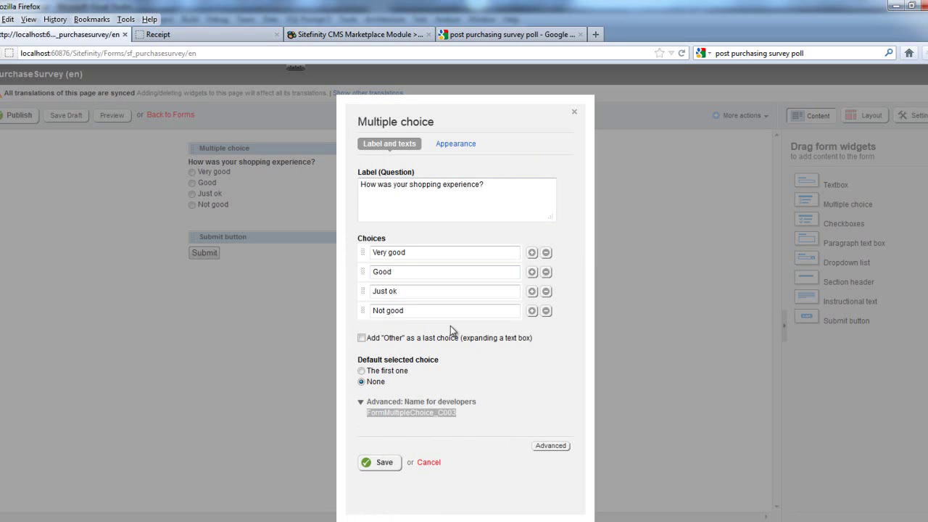
pyautogui.hotkey('alt', 'Tab')
pyautogui.hotkey('ctrl', 'v')
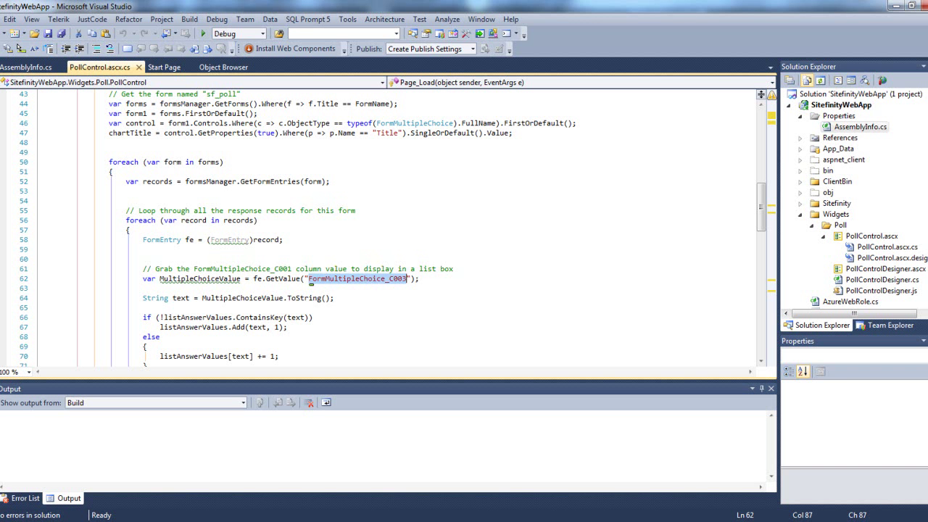
# Step: Switch PollControl.ascx to Design view to see its RadChart bar chart
pyautogui.click(423, 279)
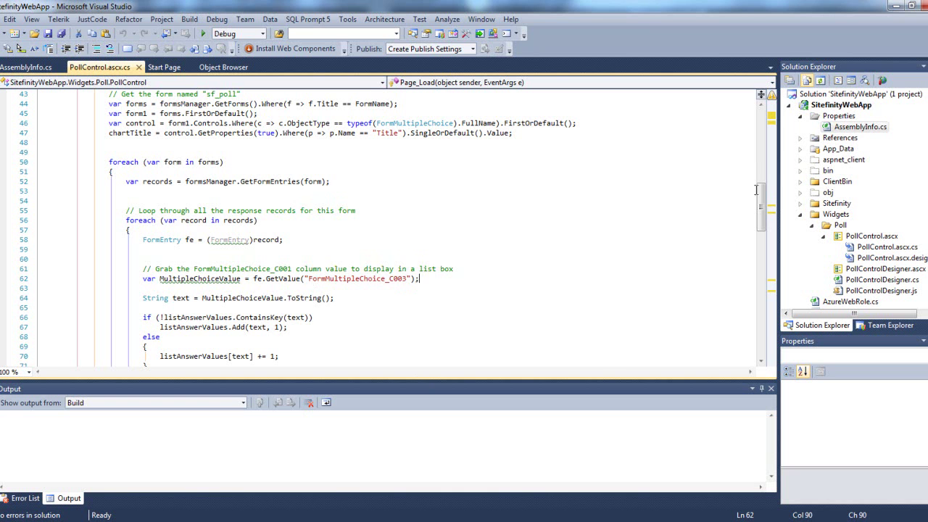
pyautogui.moveTo(760, 194)
pyautogui.mouseDown()
pyautogui.moveTo(751, 129)
pyautogui.moveTo(744, 225)
pyautogui.mouseUp()
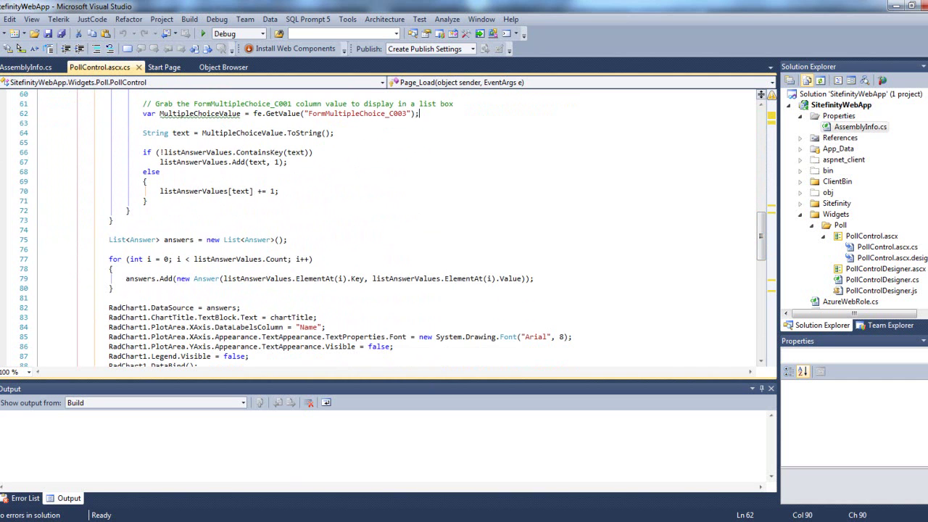
pyautogui.click(101, 475)
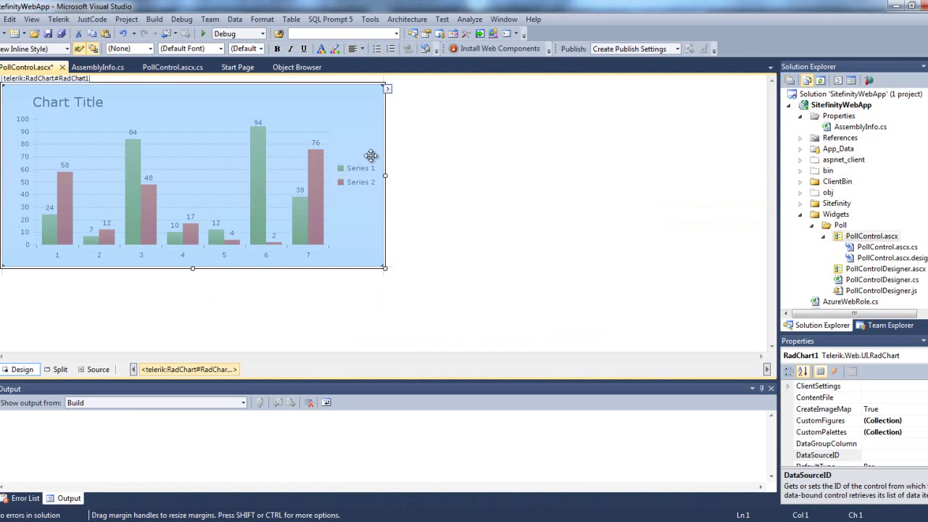
# Step: Save PollControl.ascx and reload Post Survey Results in Firefox, still showing ten responses
pyautogui.click(48, 33)
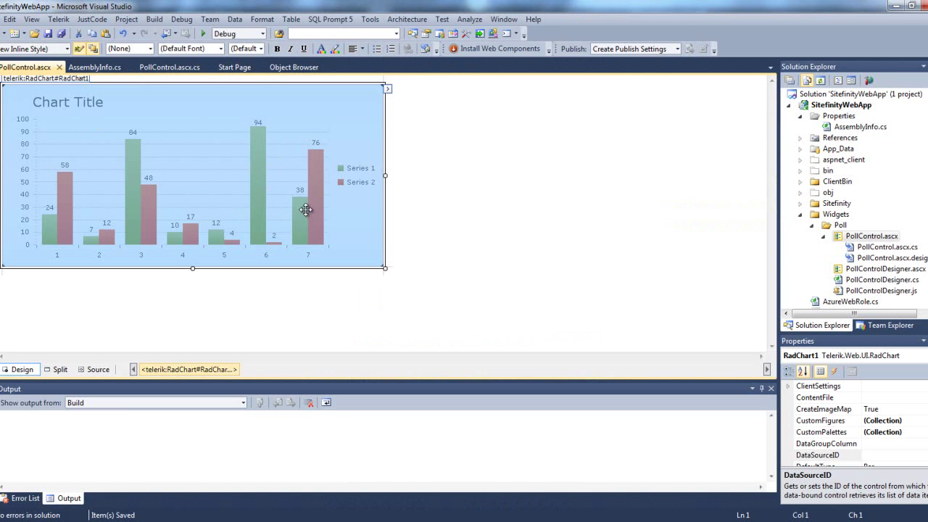
pyautogui.click(87, 462)
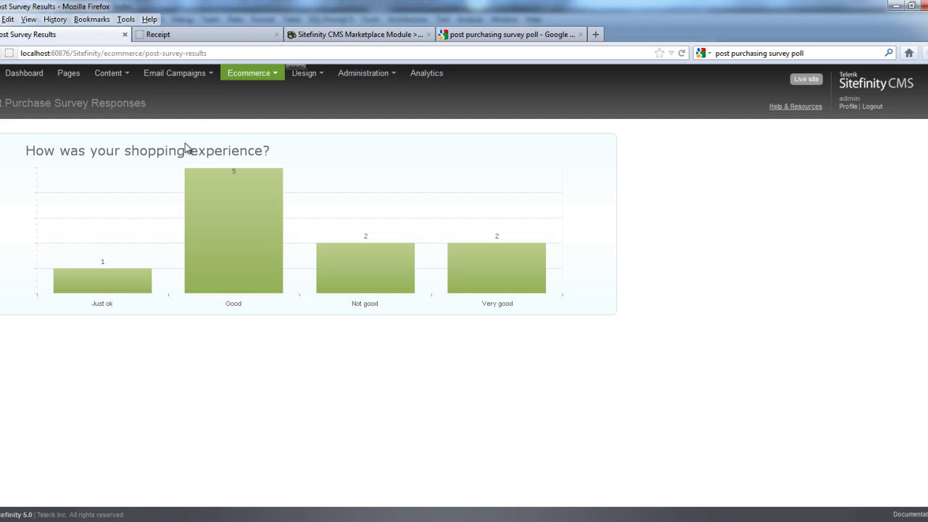
pyautogui.click(242, 56)
pyautogui.press('Return')
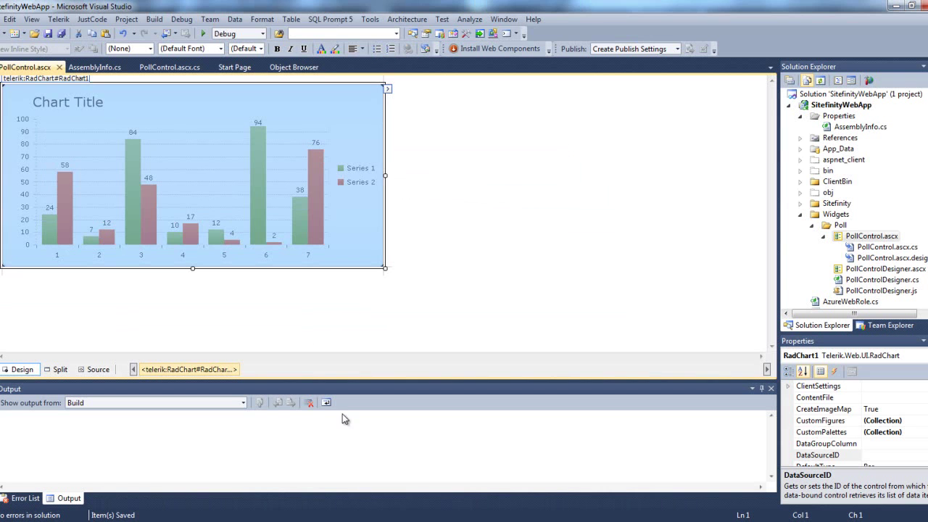
# Step: Show PollControl.ascx source, scrolled to the RadChart's Vista skin and gradient series markup
pyautogui.click(92, 370)
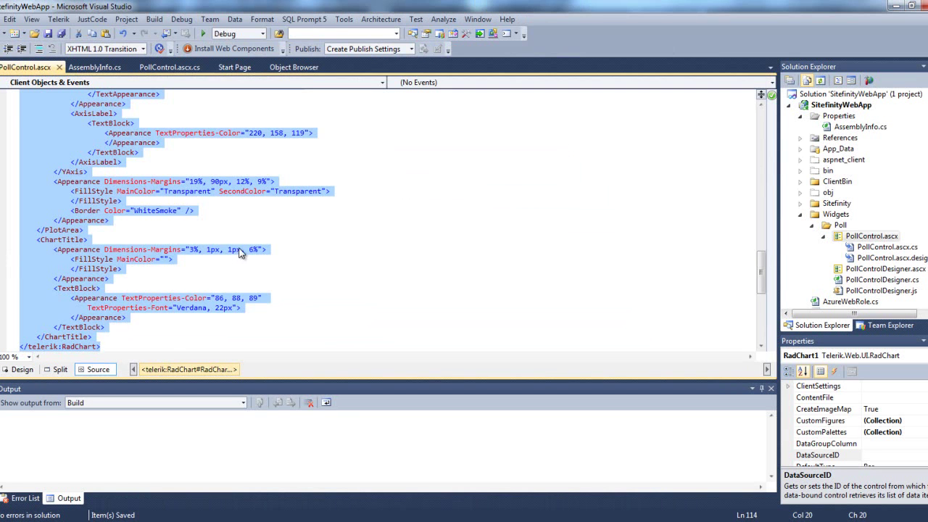
pyautogui.click(241, 252)
pyautogui.scroll(6, 434, 286)
pyautogui.scroll(6, 433, 286)
pyautogui.scroll(6, 434, 286)
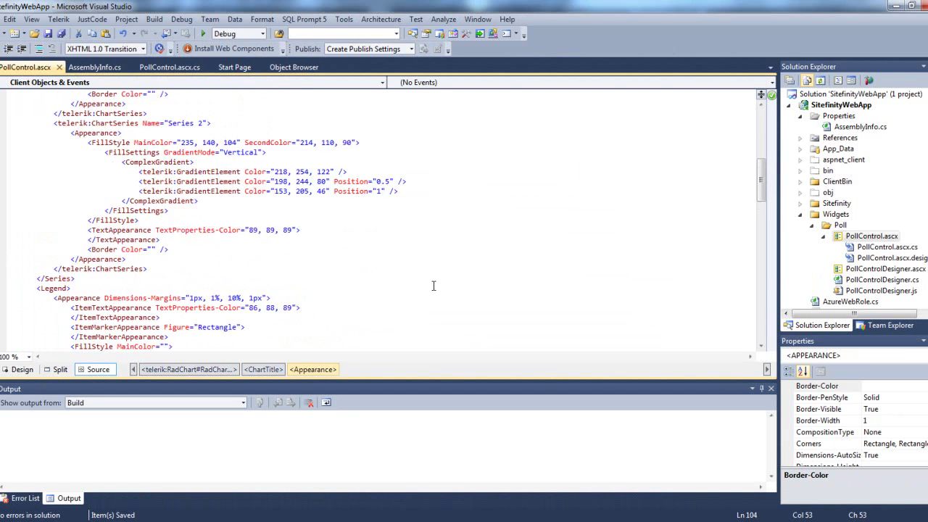
pyautogui.scroll(3, 434, 285)
pyautogui.scroll(5, 431, 283)
pyautogui.scroll(3, 426, 279)
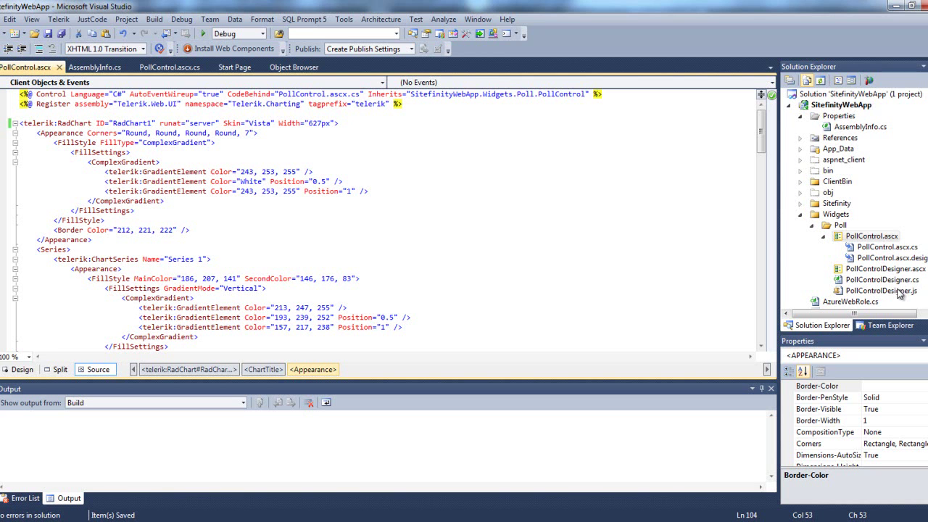
pyautogui.moveTo(372, 512)
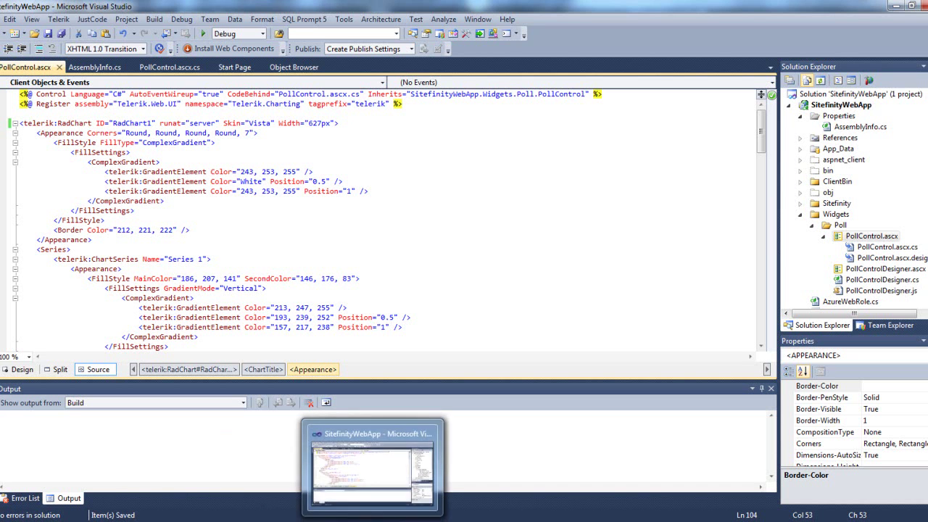
# Step: Bring Firefox forward and go to Administration > Backend Pages
pyautogui.click(108, 419)
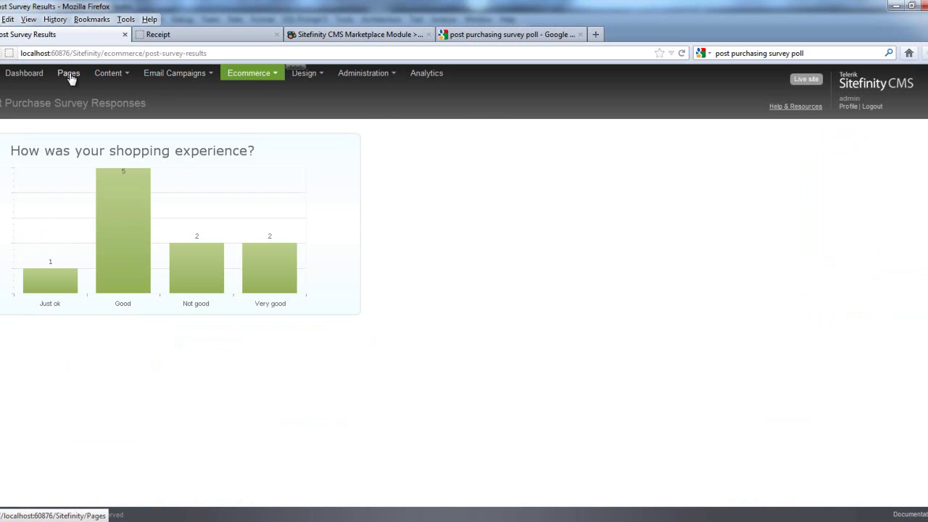
pyautogui.moveTo(363, 73)
pyautogui.click(392, 318)
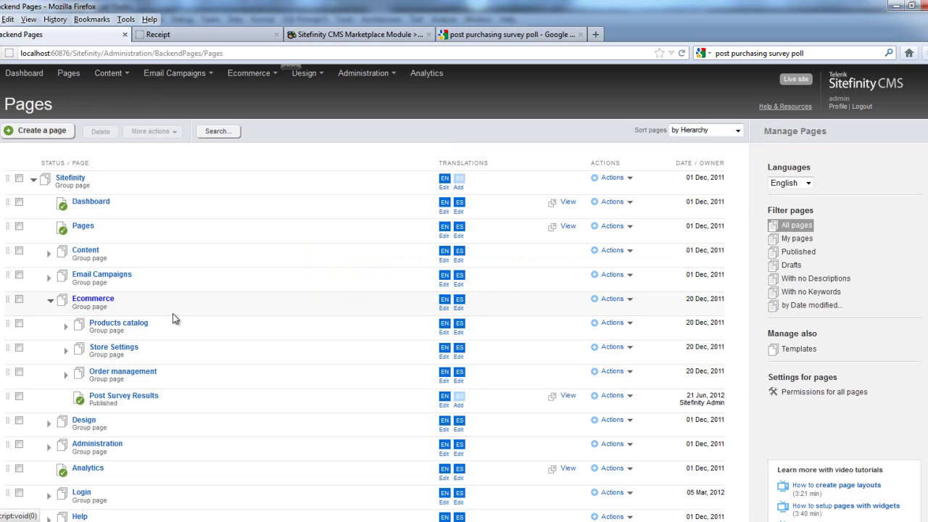
# Step: On the Post Survey Results page, set the PollControl widget's source form to PurchaseSurvey
pyautogui.click(143, 398)
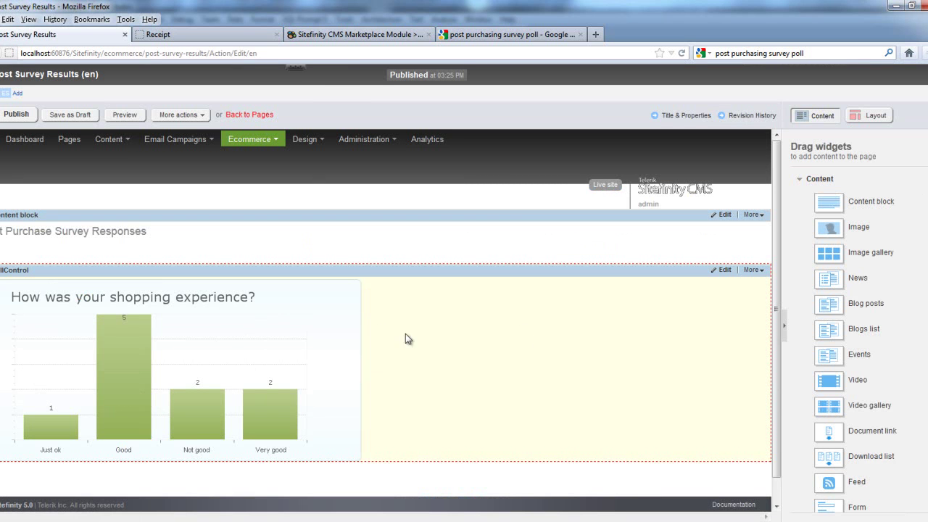
pyautogui.click(723, 270)
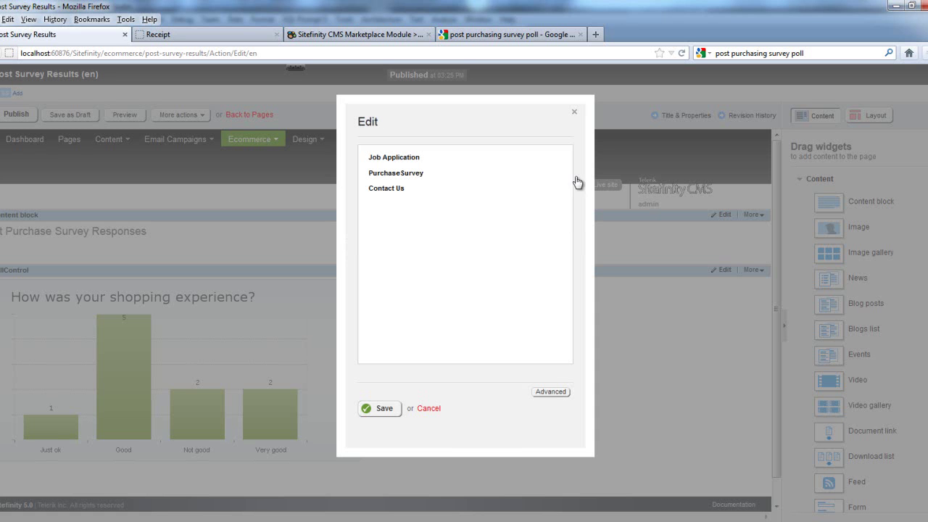
pyautogui.click(423, 174)
pyautogui.click(383, 410)
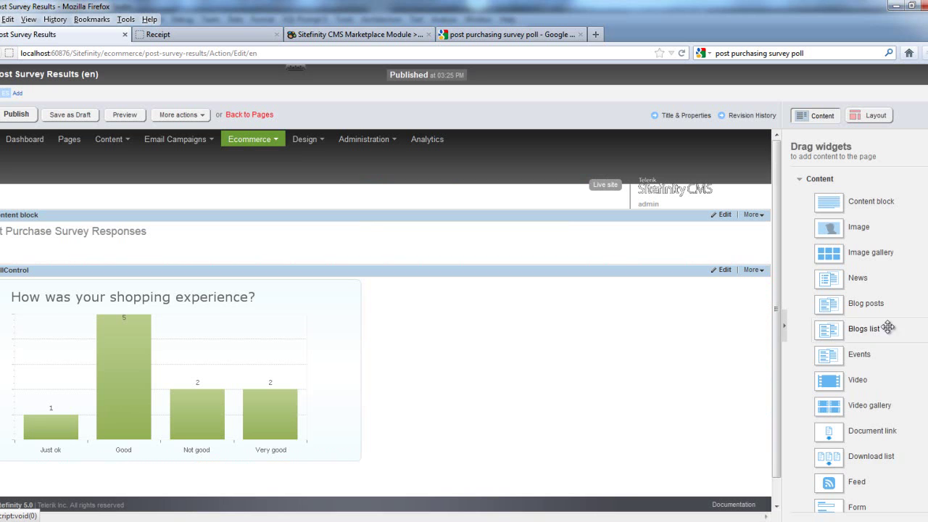
# Step: Drag PollControl from the Ecommerce widget group onto the page
pyautogui.click(890, 181)
pyautogui.click(827, 342)
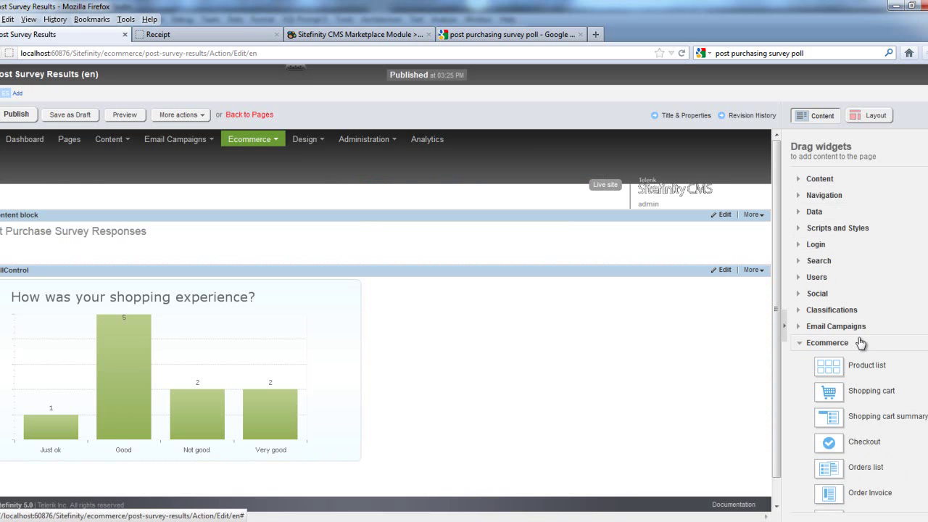
pyautogui.scroll(-3, 863, 406)
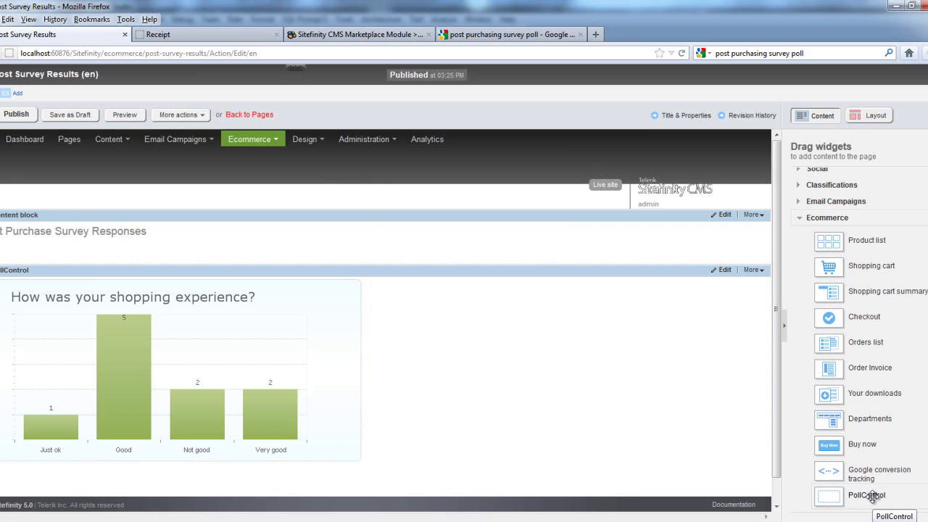
pyautogui.moveTo(872, 496); pyautogui.dragTo(37, 127)
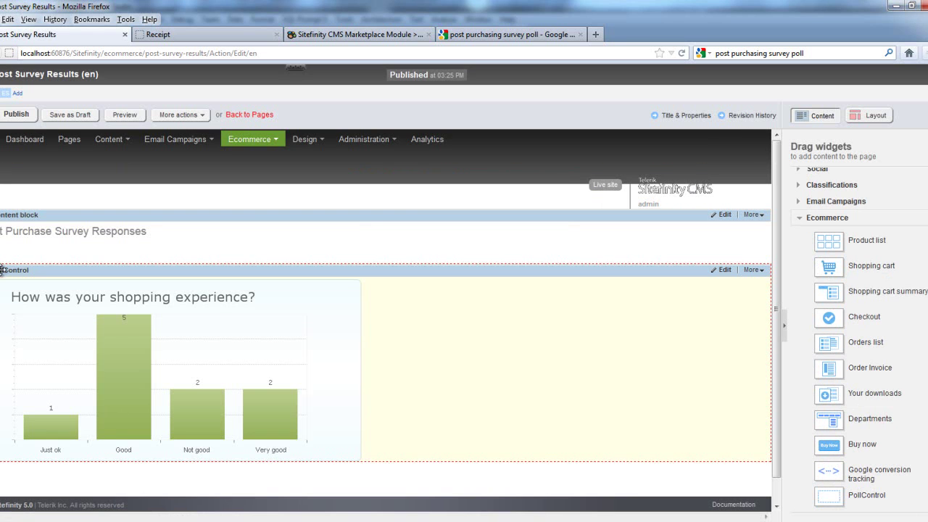
# Step: Publish Post Survey Results and open it live from the Ecommerce menu
pyautogui.click(12, 117)
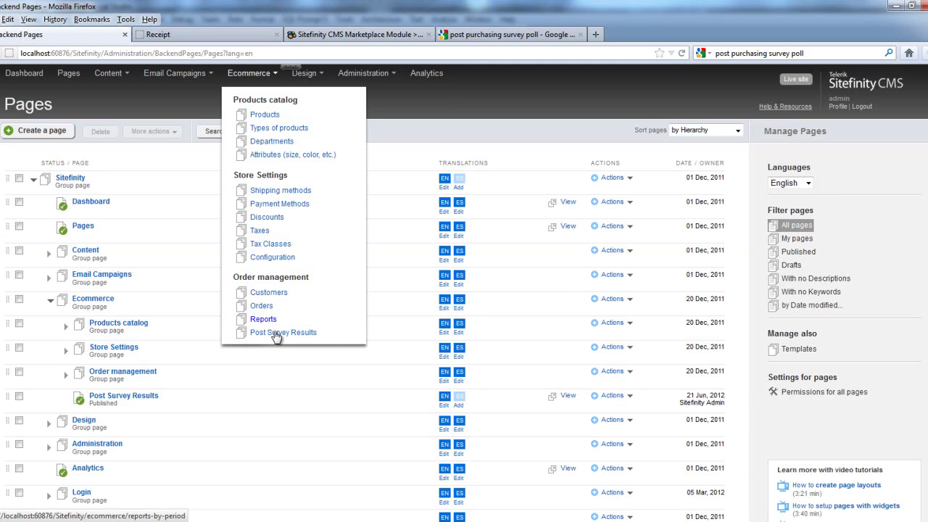
pyautogui.click(276, 333)
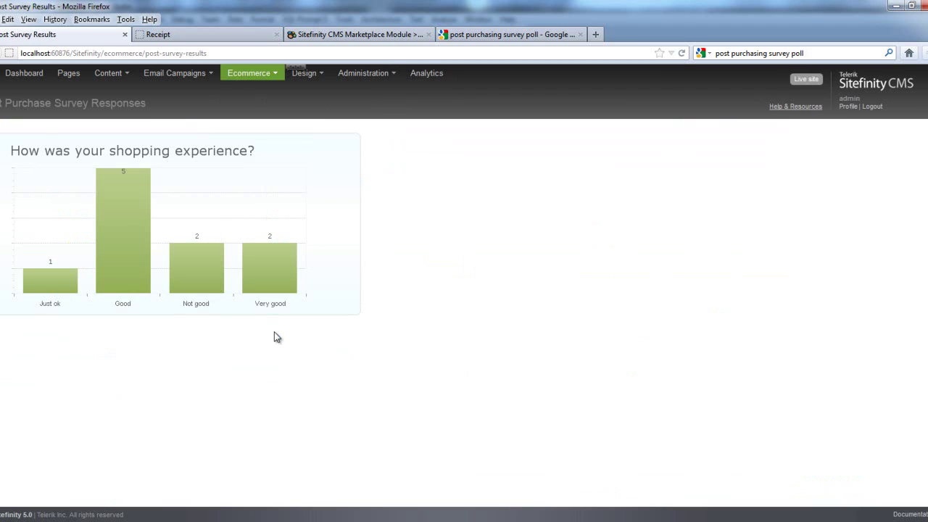